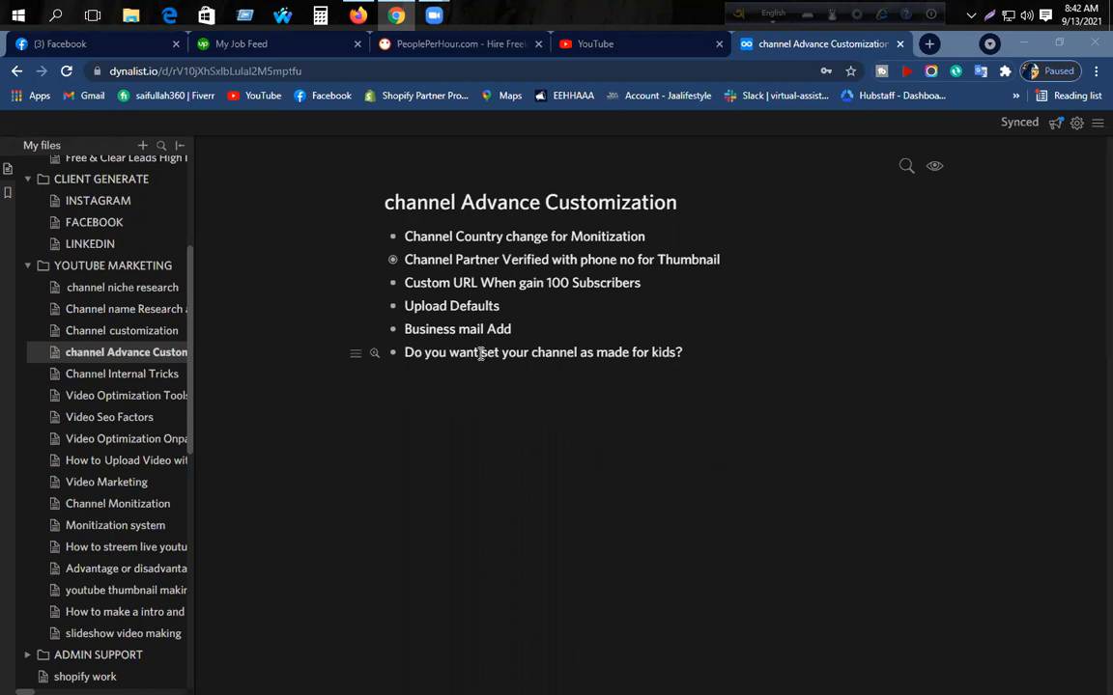
# - Highlight the made-for-kids note and the 'Business mail Add' line, then clear the selections
pyautogui.moveTo(679, 354); pyautogui.dragTo(404, 355)
pyautogui.click(451, 354)
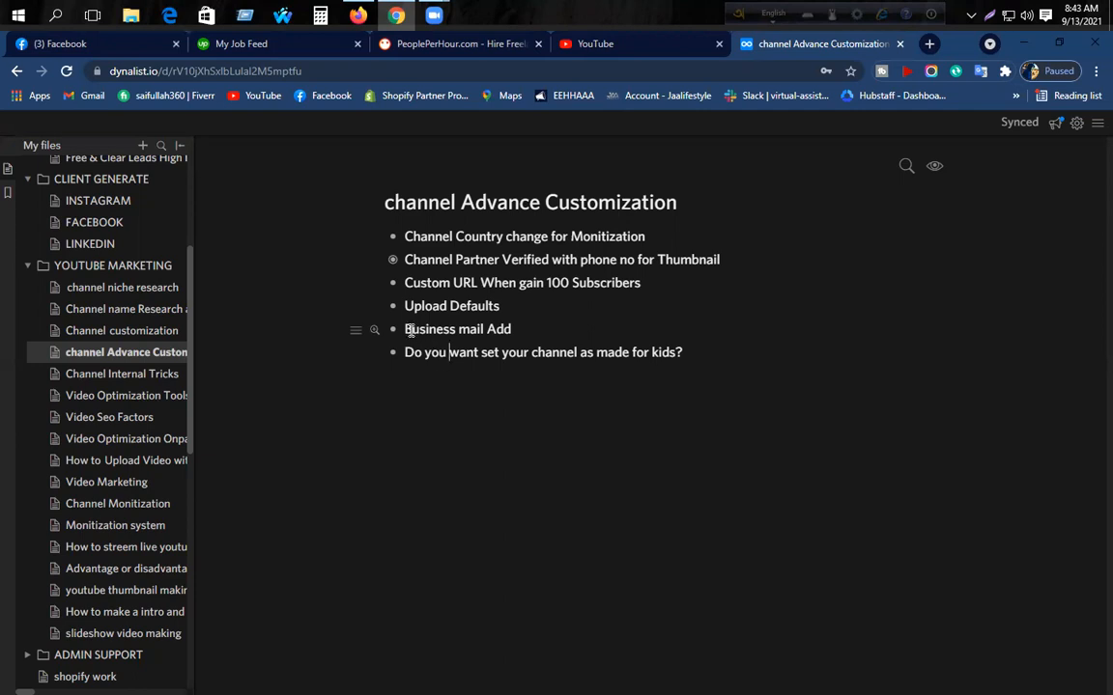
pyautogui.tripleClick(470, 331)
pyautogui.click(470, 331)
# - In Firefox, open the channel's About tab and read through the Tech Filter description
pyautogui.click(358, 15)
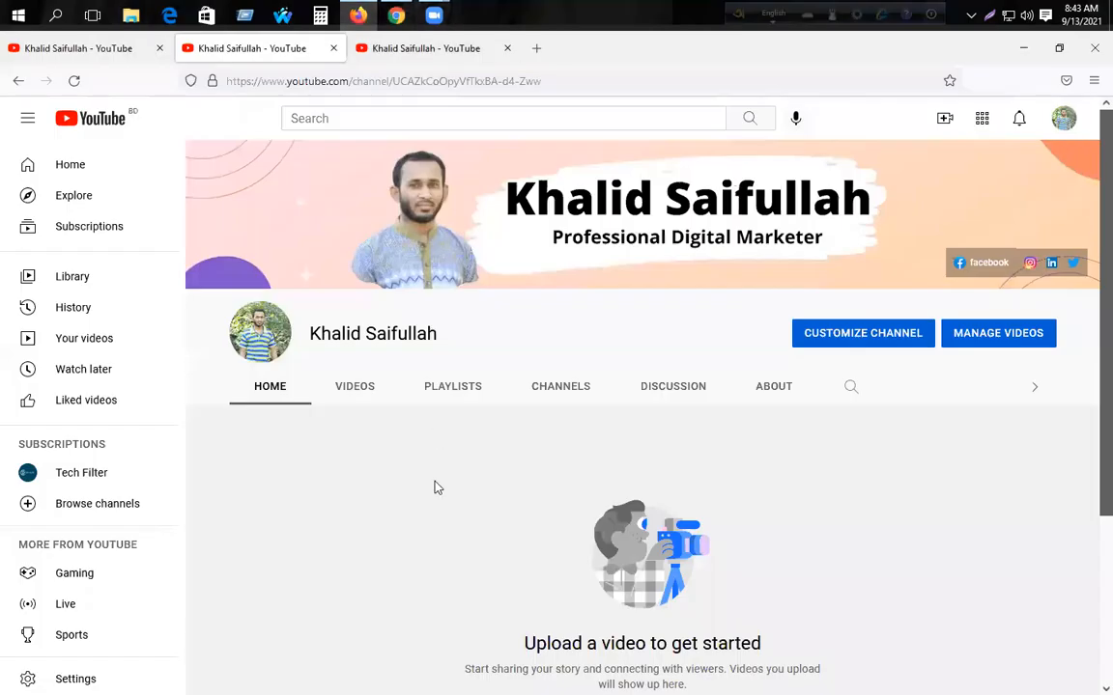
pyautogui.click(774, 393)
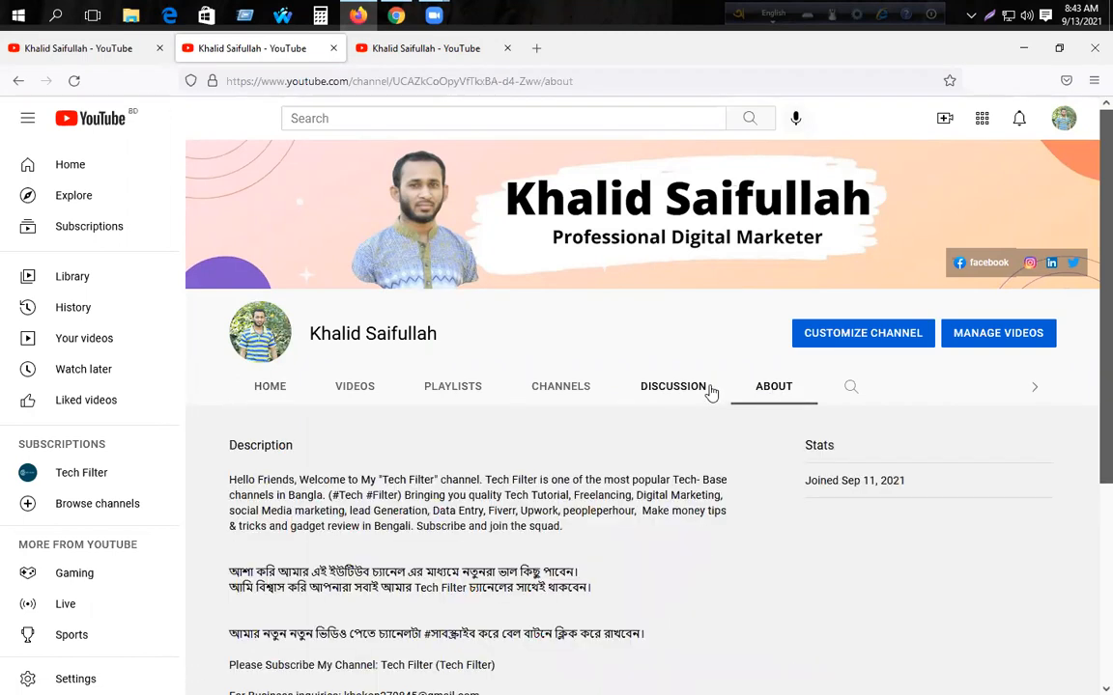
pyautogui.scroll(-2, 710, 393)
pyautogui.moveTo(229, 366); pyautogui.dragTo(496, 434)
pyautogui.click(454, 394)
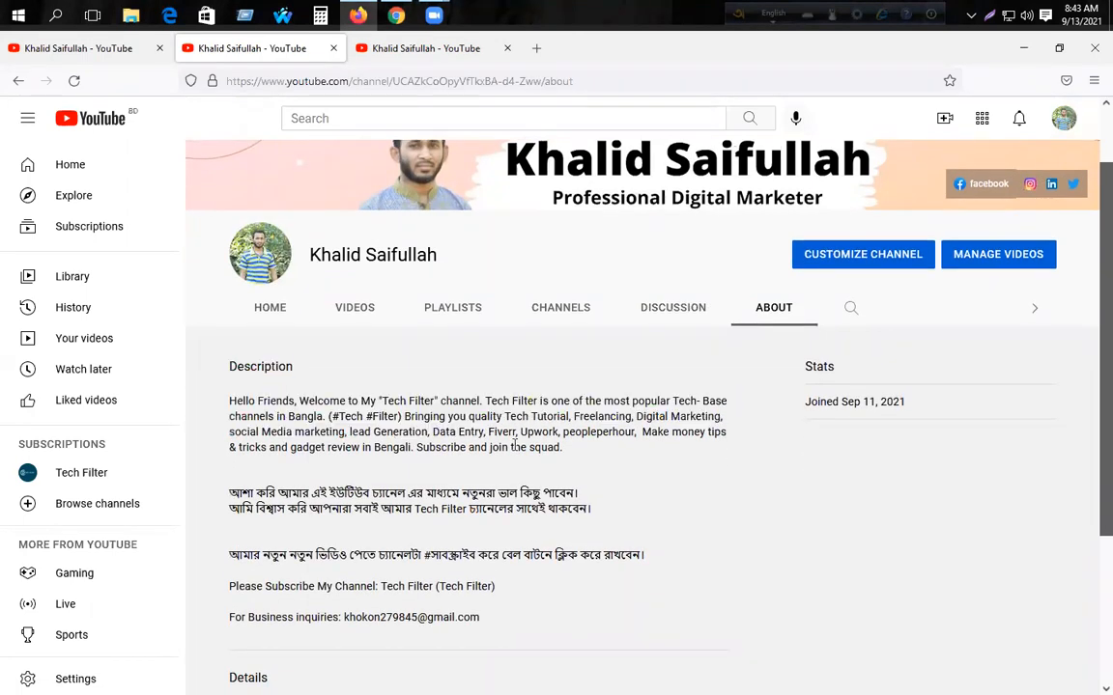
pyautogui.scroll(-3, 542, 439)
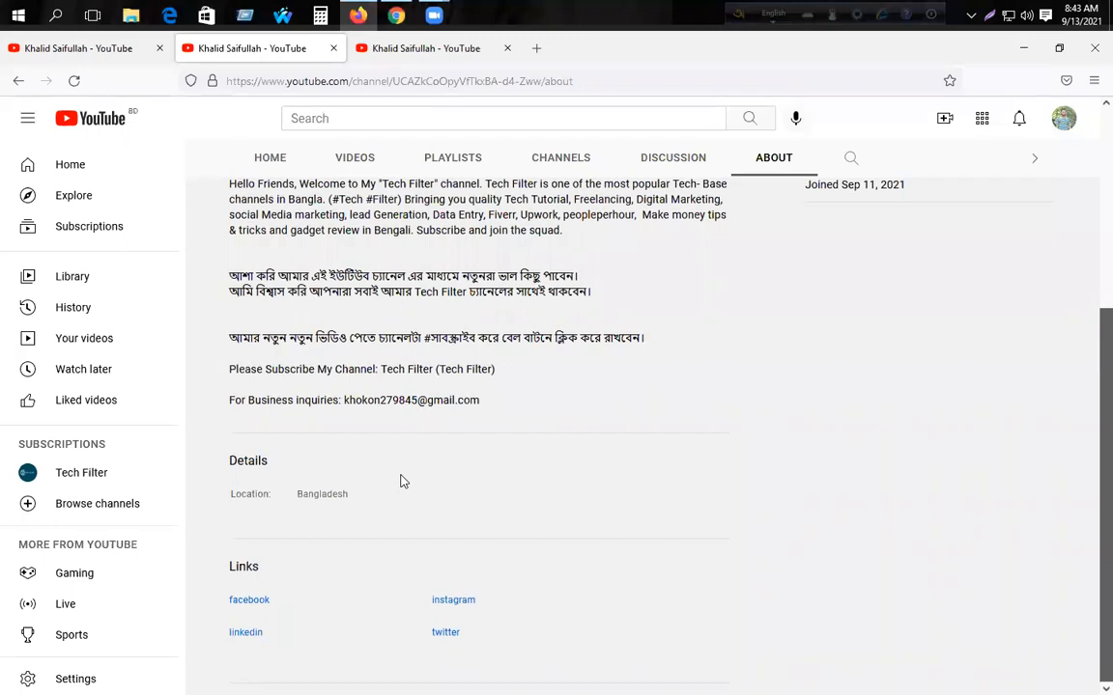
pyautogui.scroll(1, 402, 477)
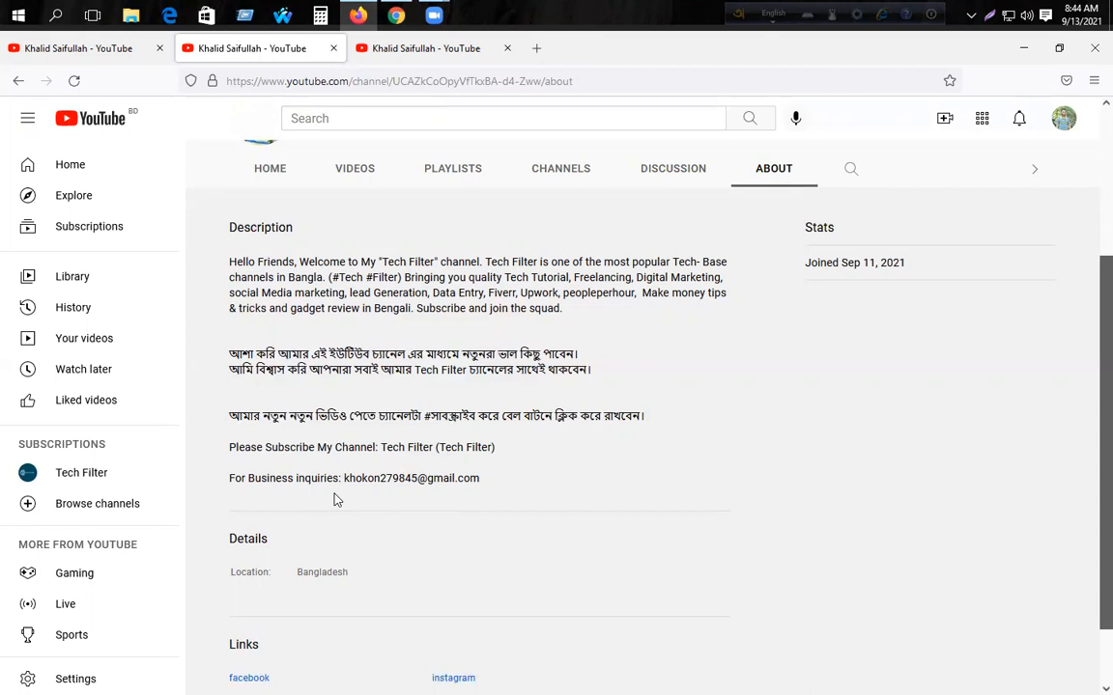
# - Highlight the business inquiries email in the description, then switch to the channel's Videos tab
pyautogui.scroll(-2, 336, 498)
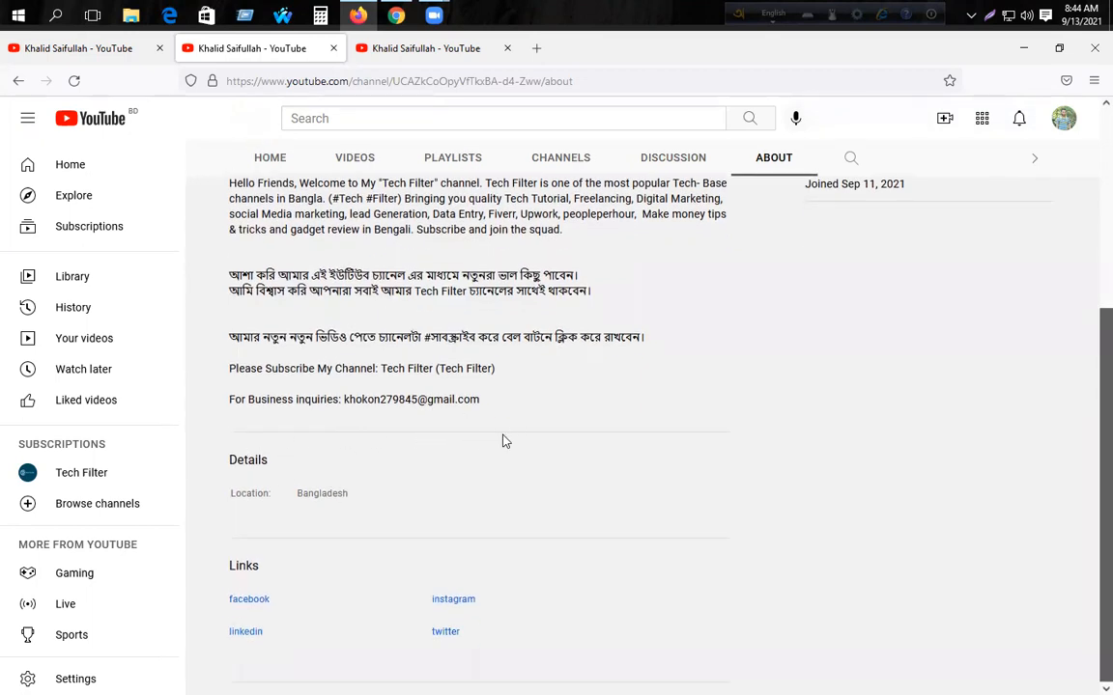
pyautogui.moveTo(483, 402); pyautogui.dragTo(221, 403)
pyautogui.click(245, 399)
pyautogui.scroll(1, 538, 421)
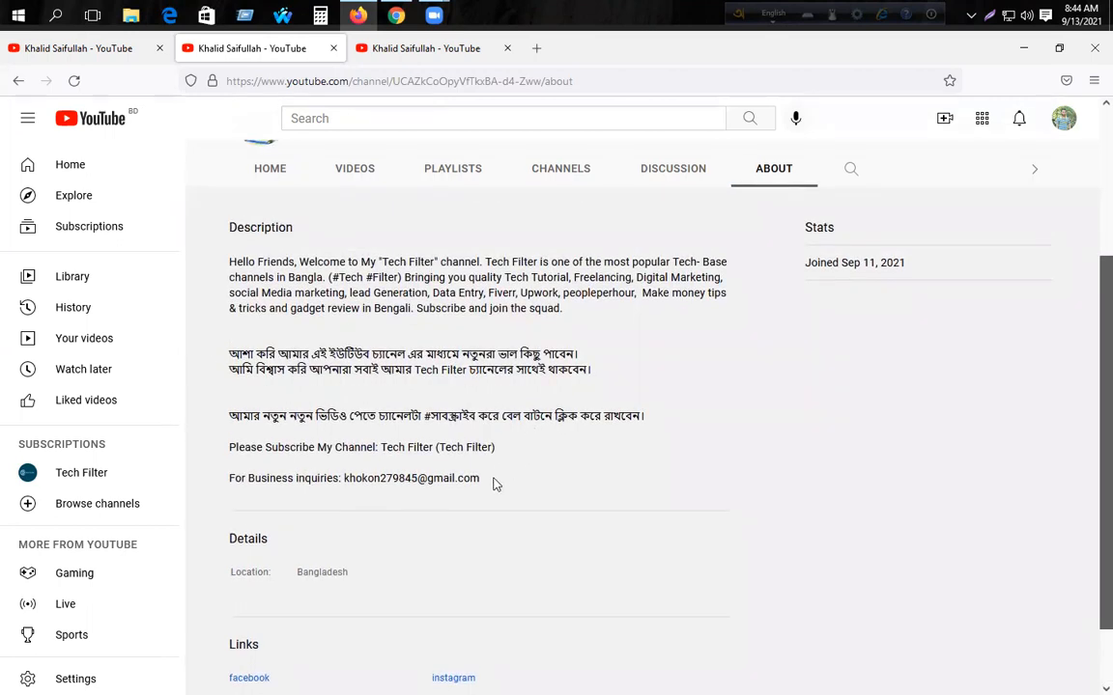
pyautogui.moveTo(485, 480); pyautogui.dragTo(344, 478)
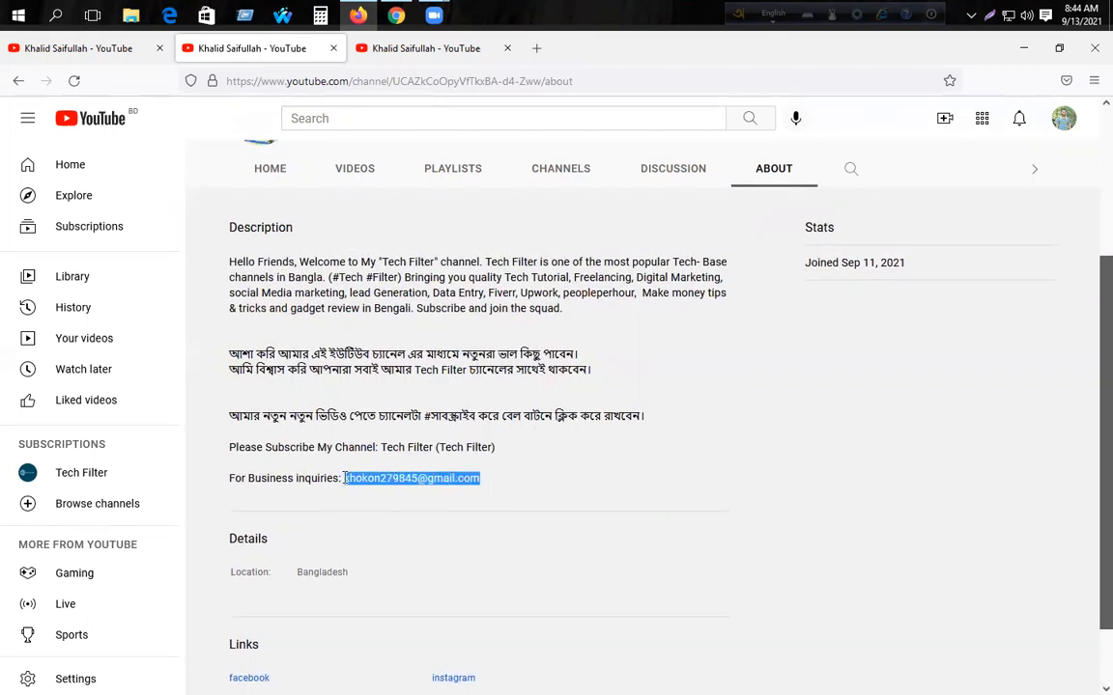
pyautogui.click(410, 480)
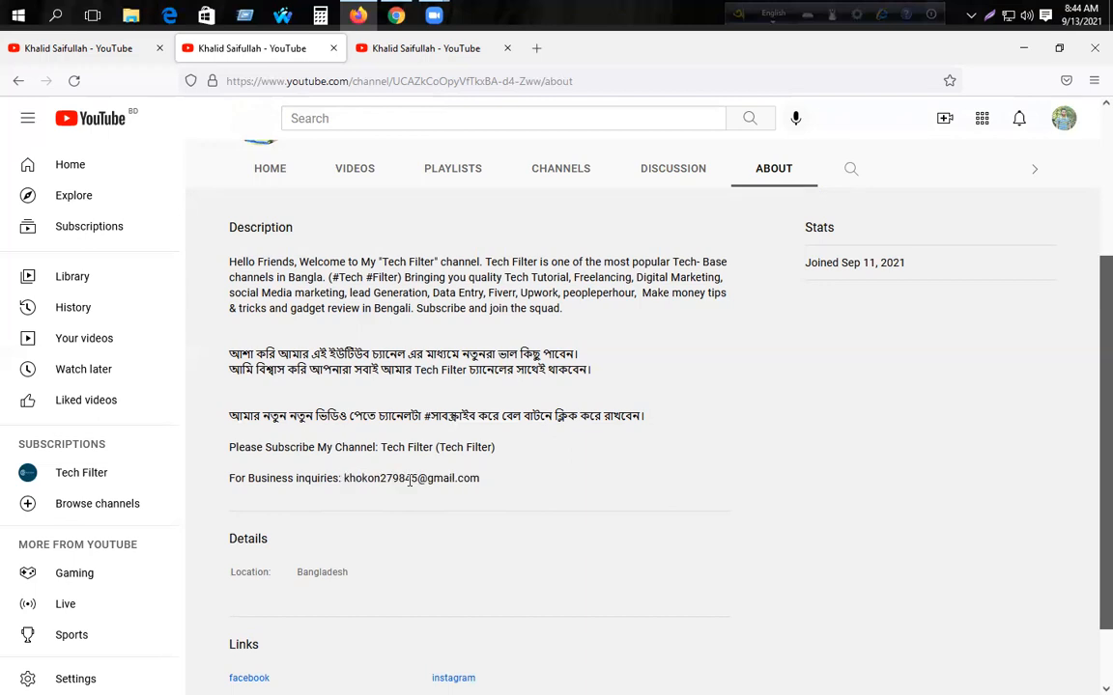
pyautogui.scroll(2, 410, 480)
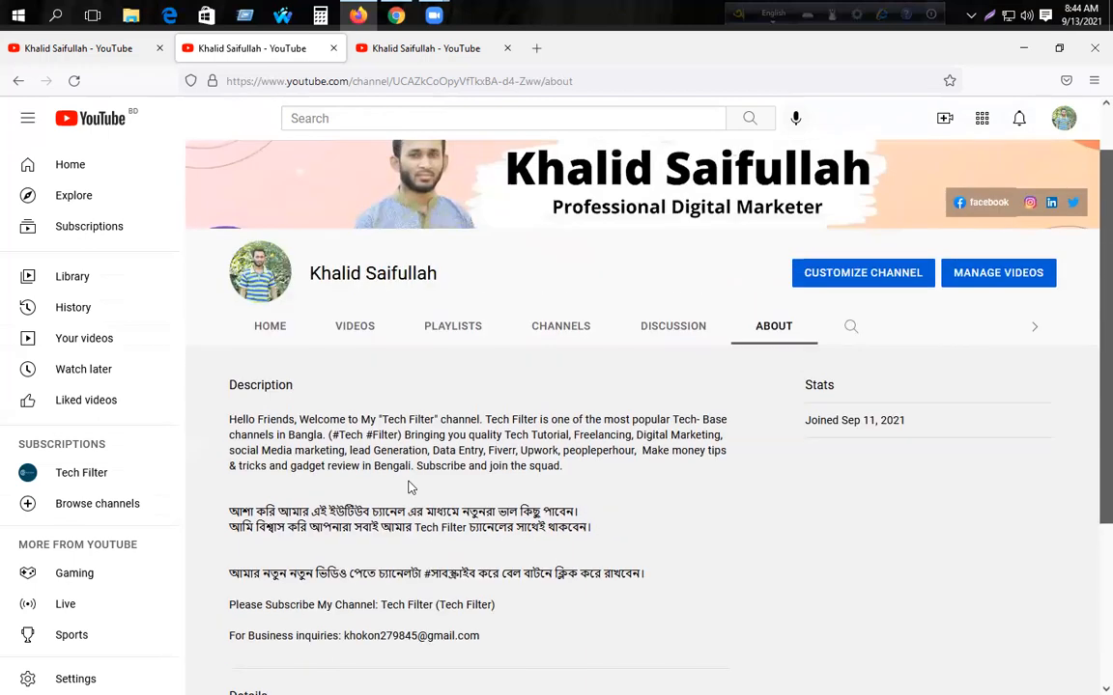
pyautogui.scroll(1, 409, 488)
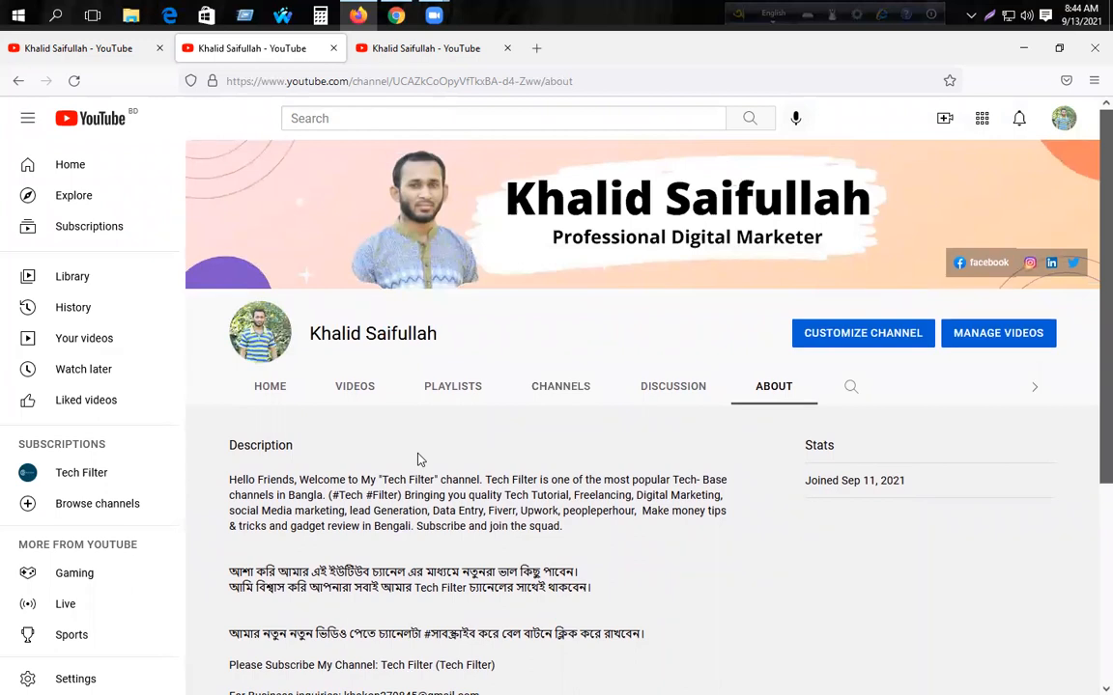
pyautogui.click(61, 49)
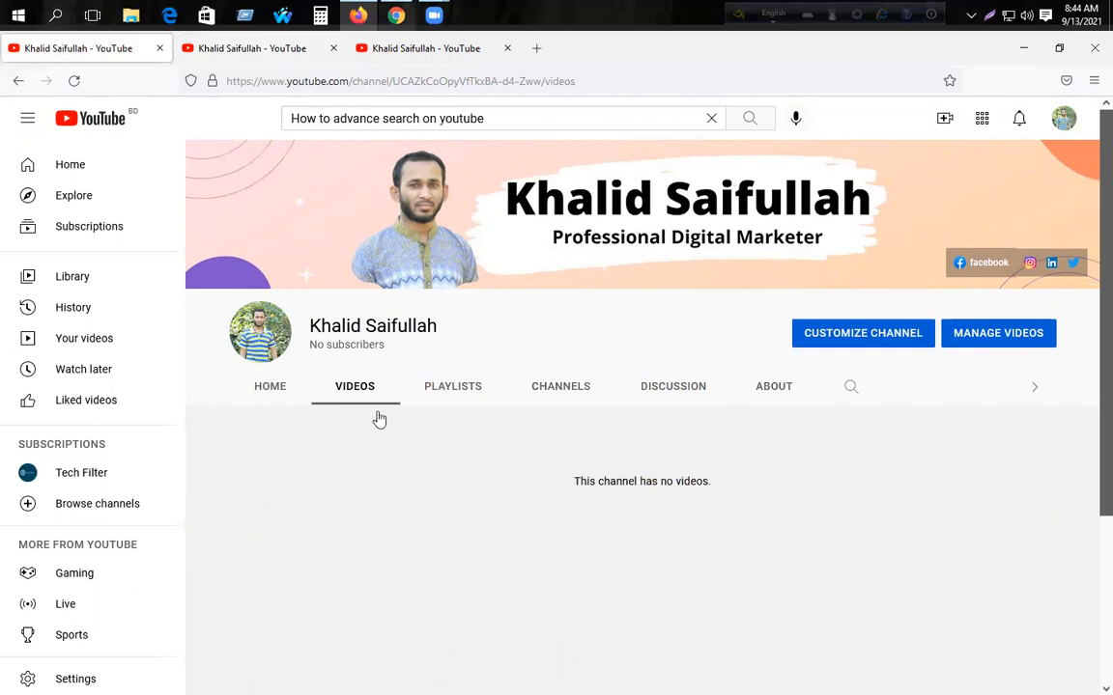
# - Open Customize Channel in YouTube Studio and go to the Basic info tab
pyautogui.click(864, 337)
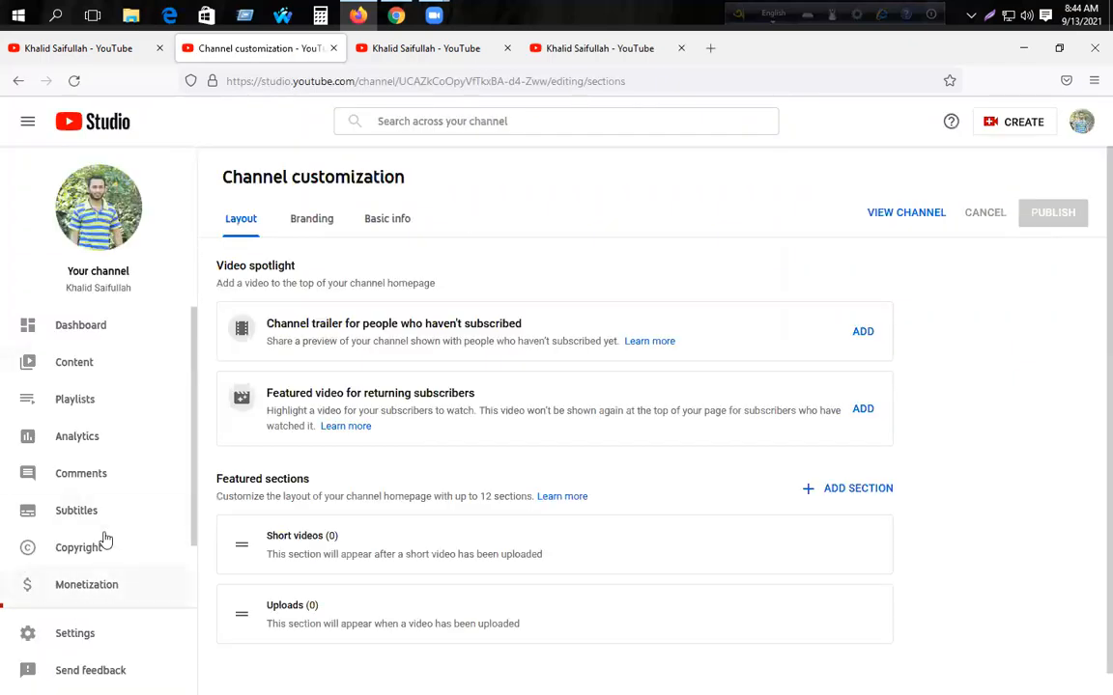
pyautogui.scroll(-2, 96, 555)
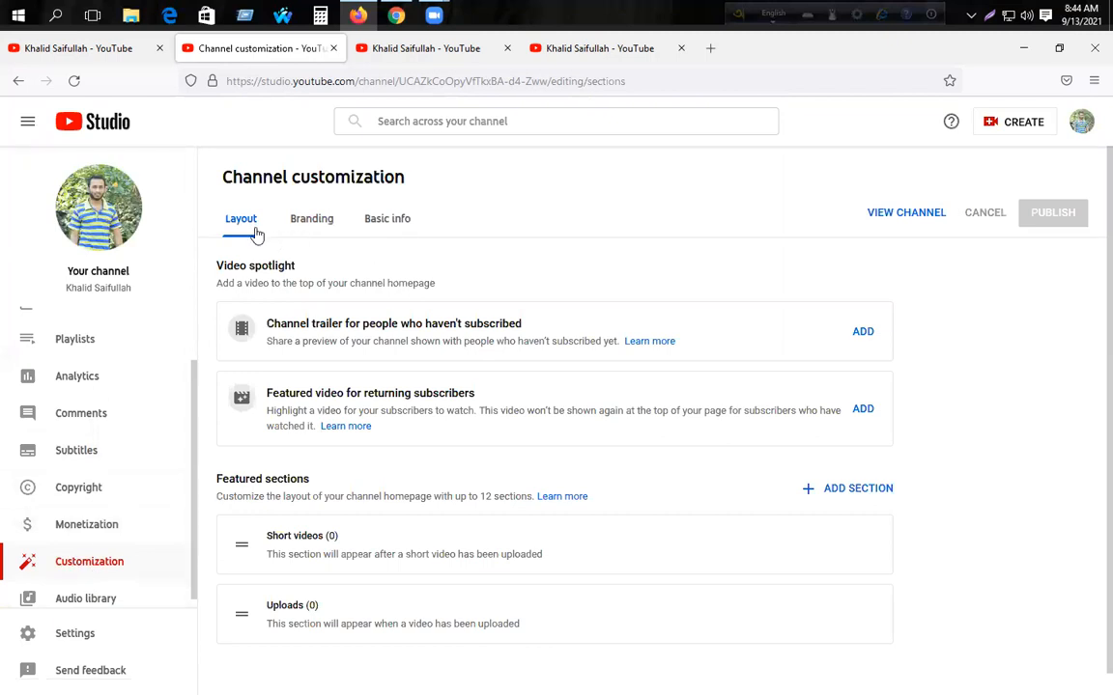
pyautogui.click(383, 224)
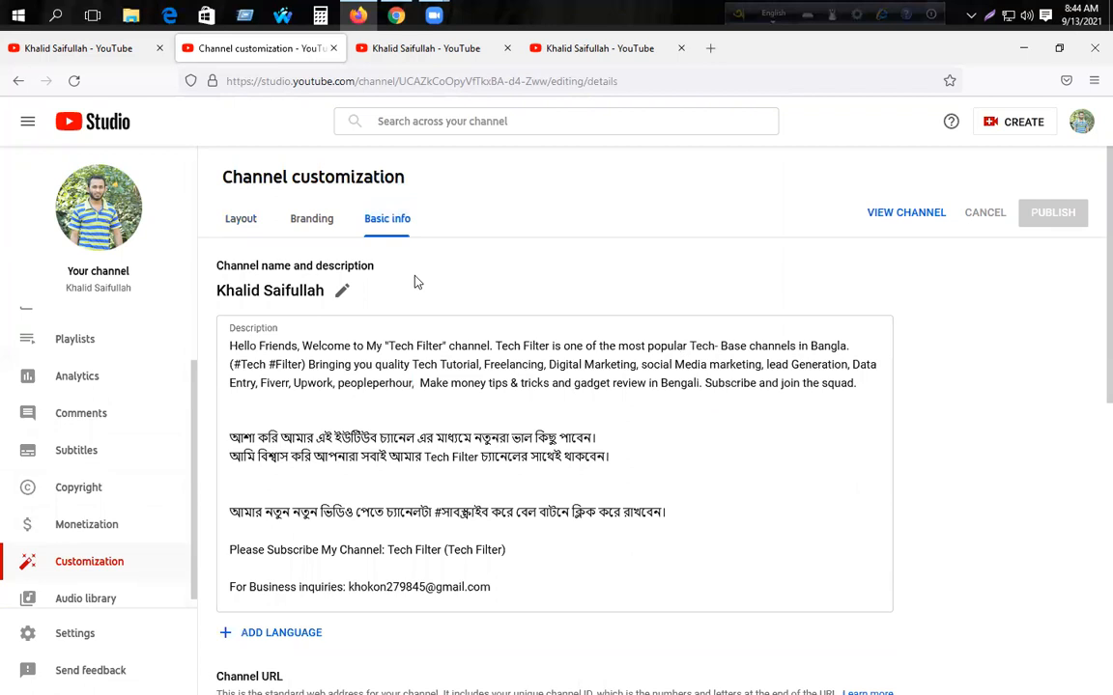
# - Scroll down to the Contact info section and highlight its heading
pyautogui.scroll(-2, 413, 271)
pyautogui.scroll(1, 547, 445)
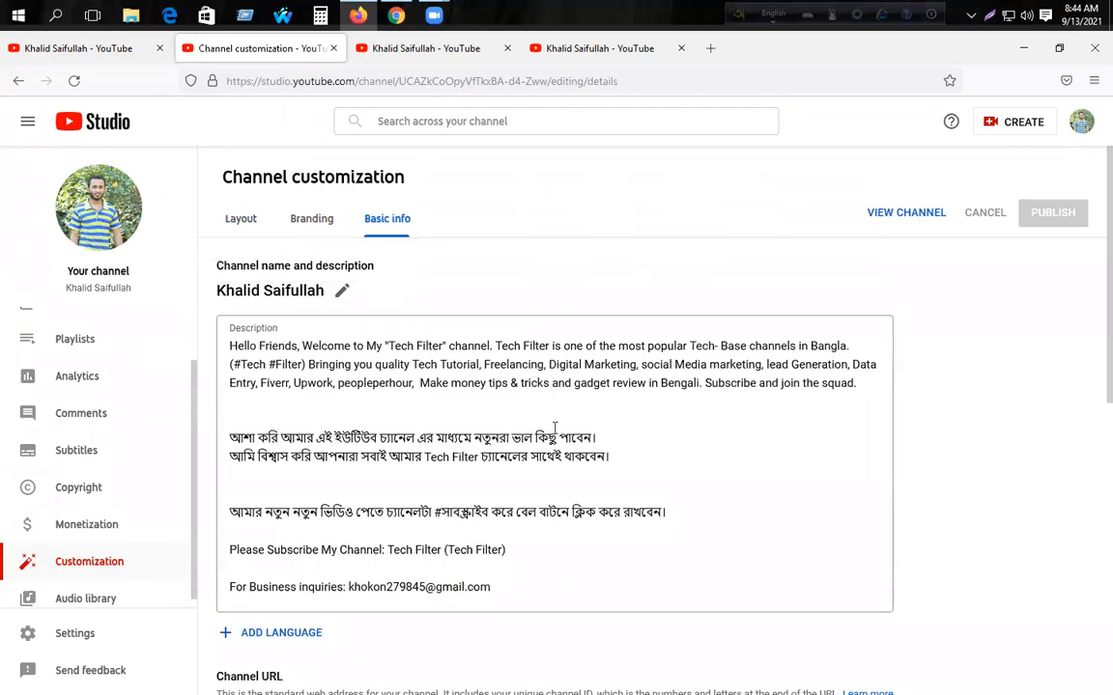
pyautogui.scroll(-2, 553, 467)
pyautogui.scroll(-4, 551, 470)
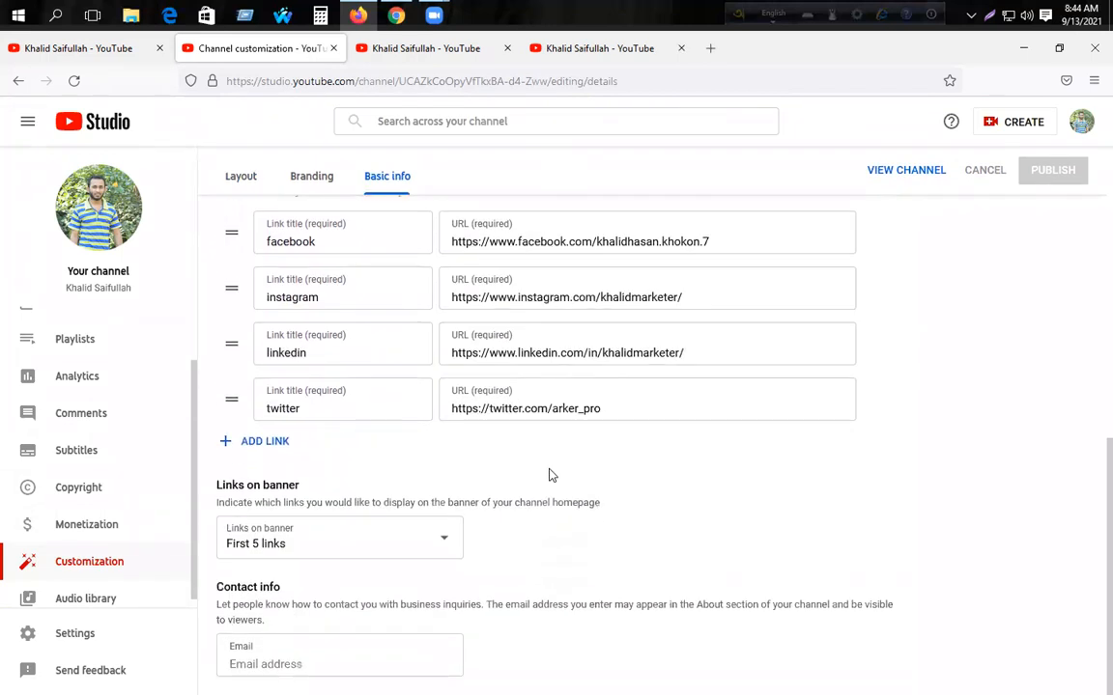
pyautogui.moveTo(218, 586); pyautogui.dragTo(288, 590)
pyautogui.click(274, 587)
pyautogui.click(248, 586)
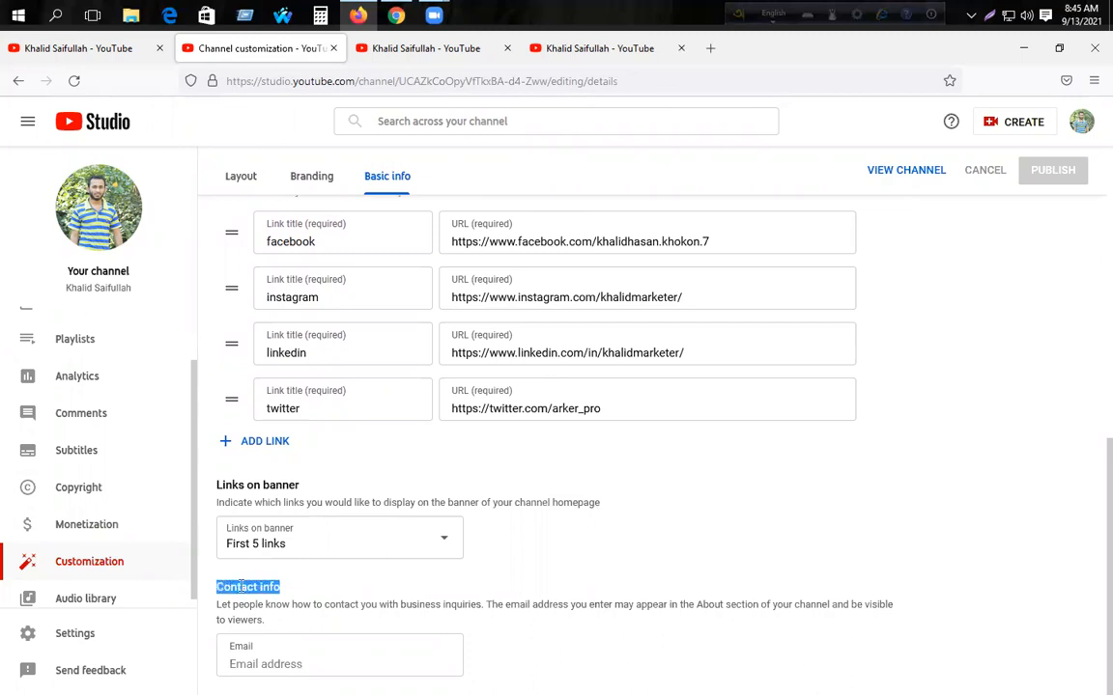
pyautogui.click(242, 587)
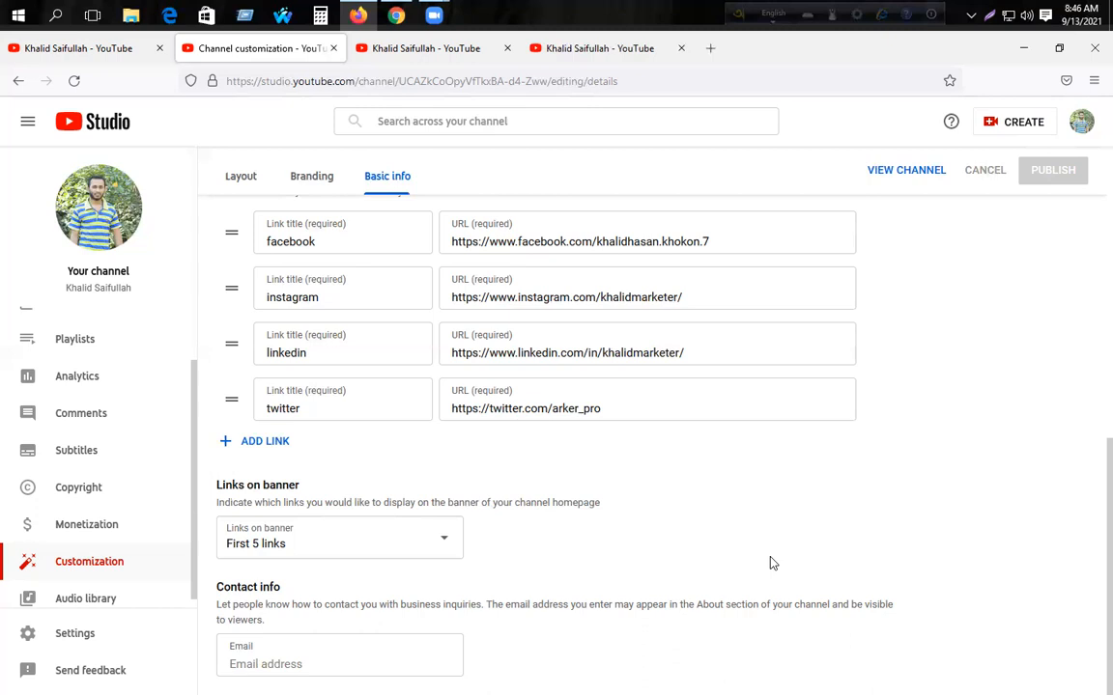
pyautogui.click(310, 664)
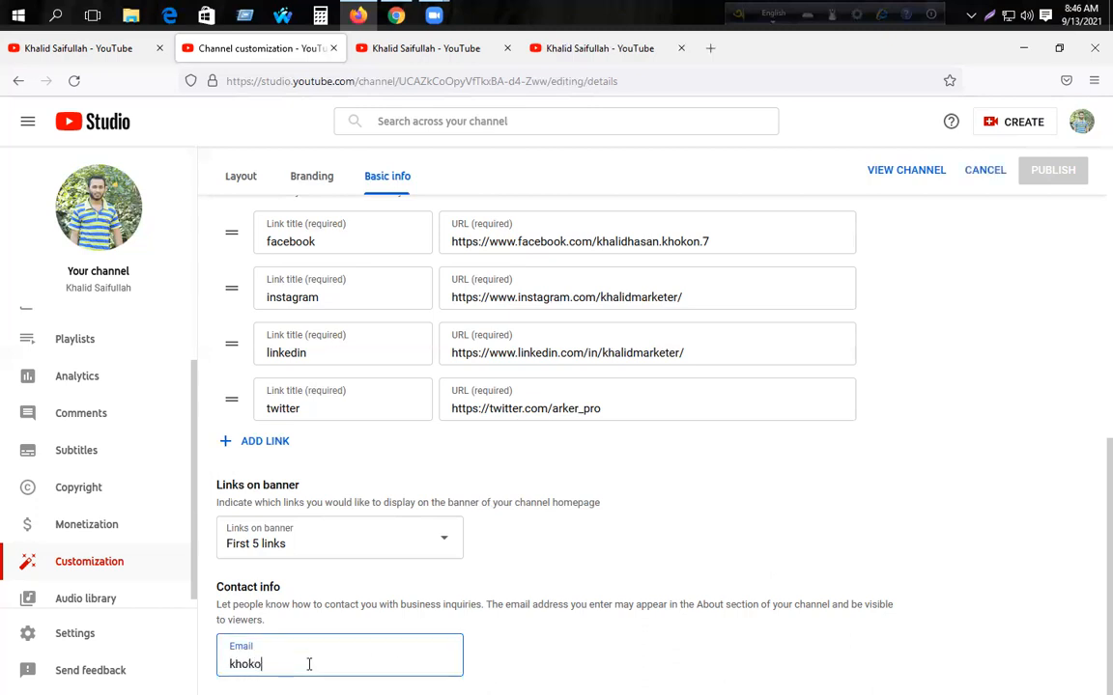
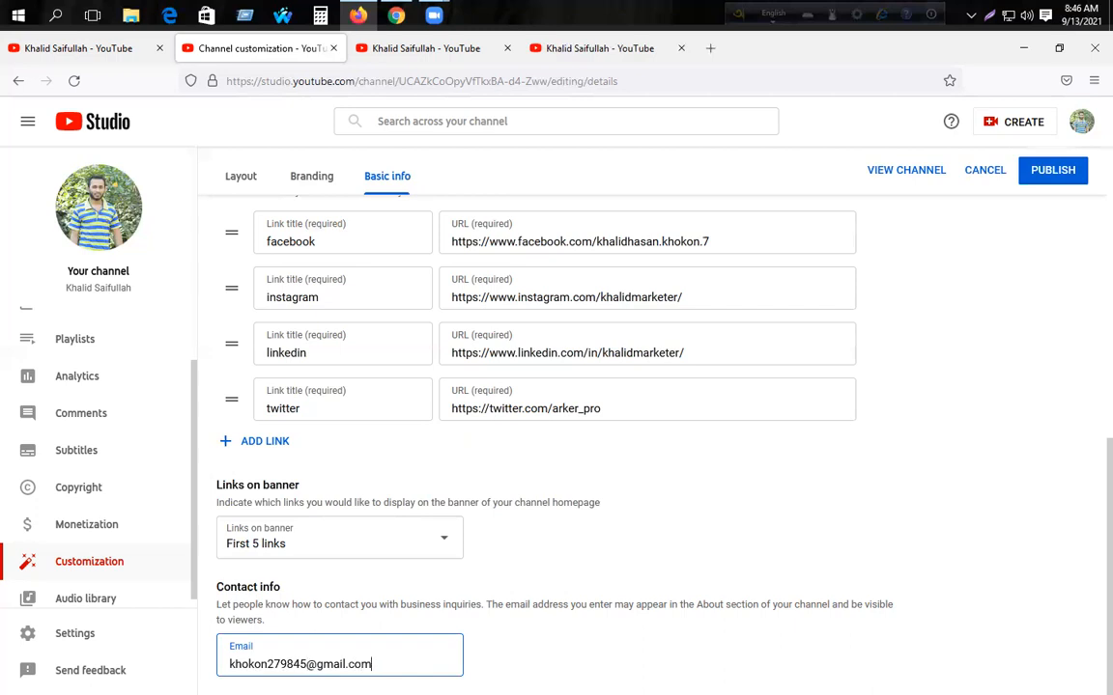
# - Enter the business email address in the Contact info Email field and publish the change
pyautogui.click(636, 629)
pyautogui.click(1038, 174)
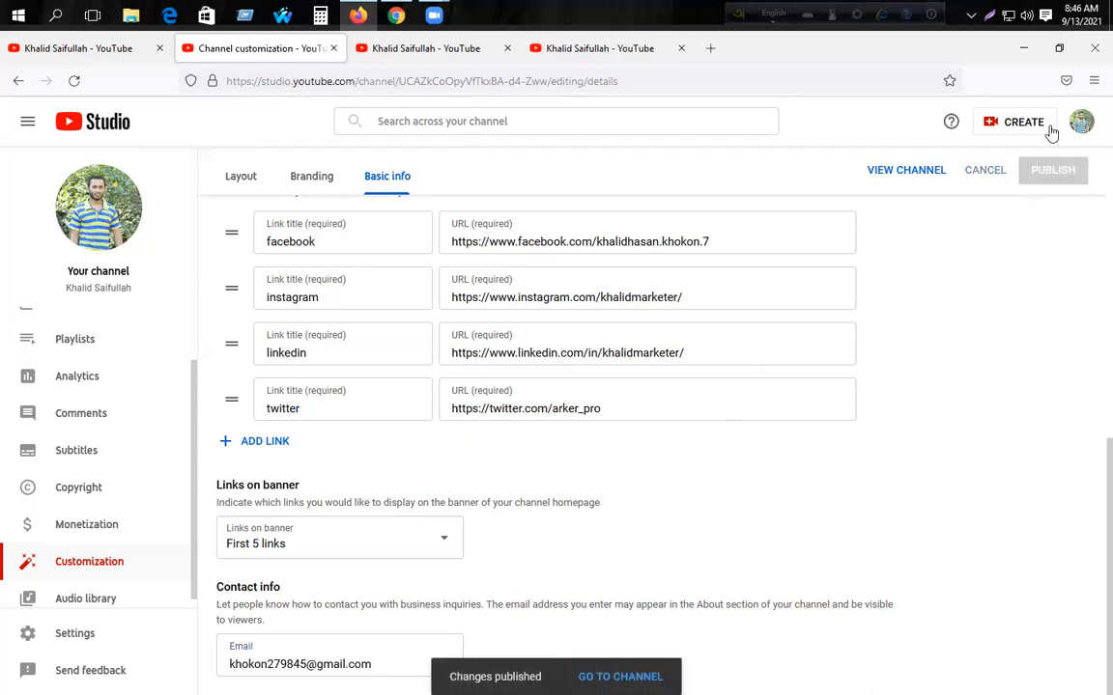
pyautogui.click(1081, 122)
# - Go to Your channel's About tab and reveal the business email under Details
pyautogui.click(928, 214)
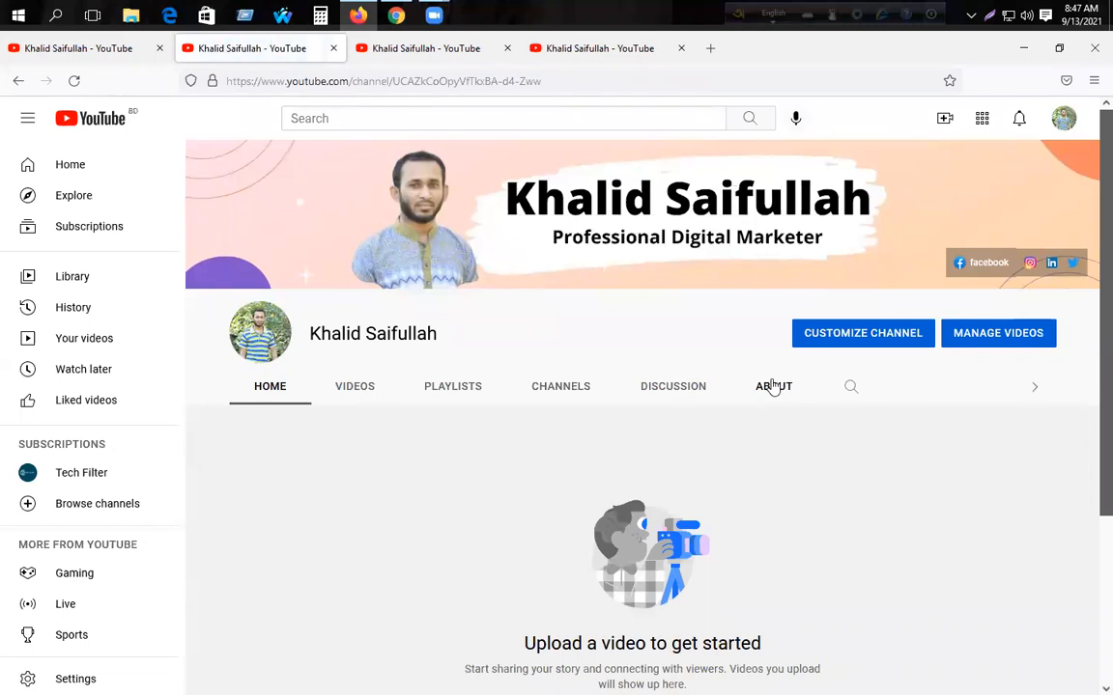
pyautogui.click(773, 387)
pyautogui.scroll(-5, 765, 392)
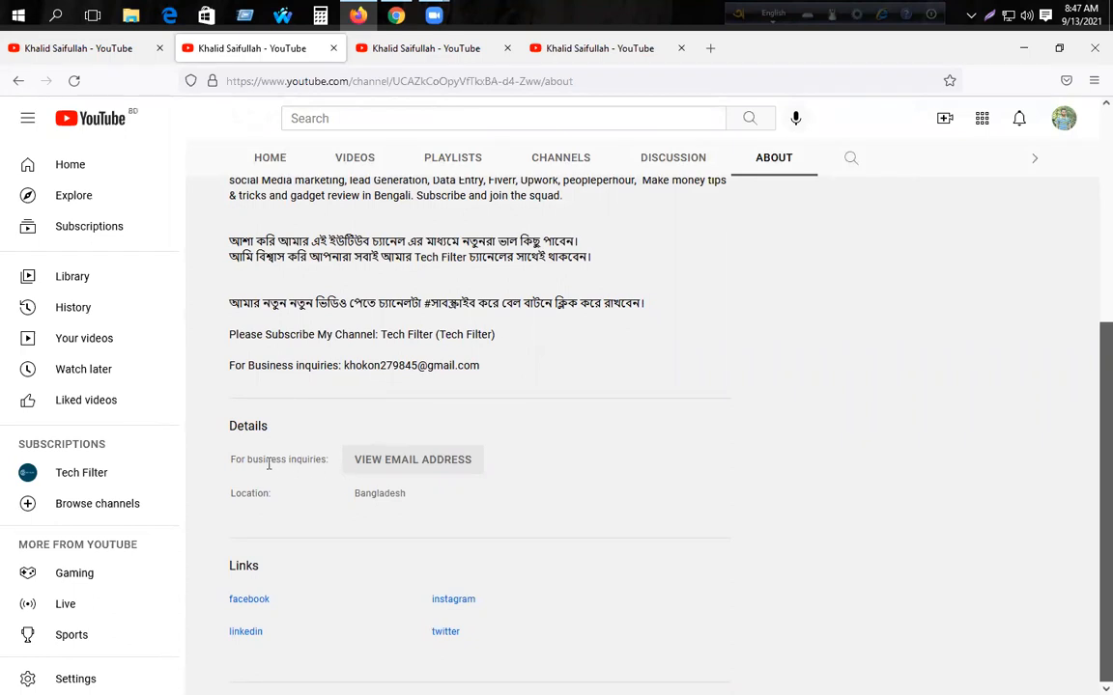
pyautogui.click(390, 463)
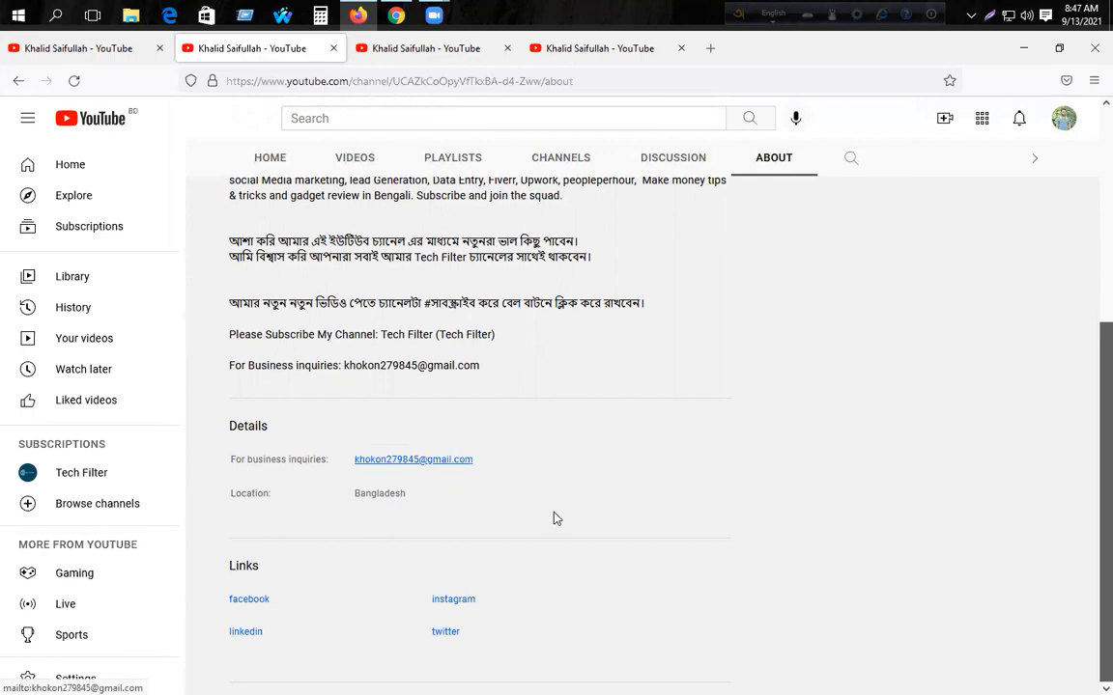
pyautogui.moveTo(489, 459); pyautogui.dragTo(320, 458)
pyautogui.click(424, 426)
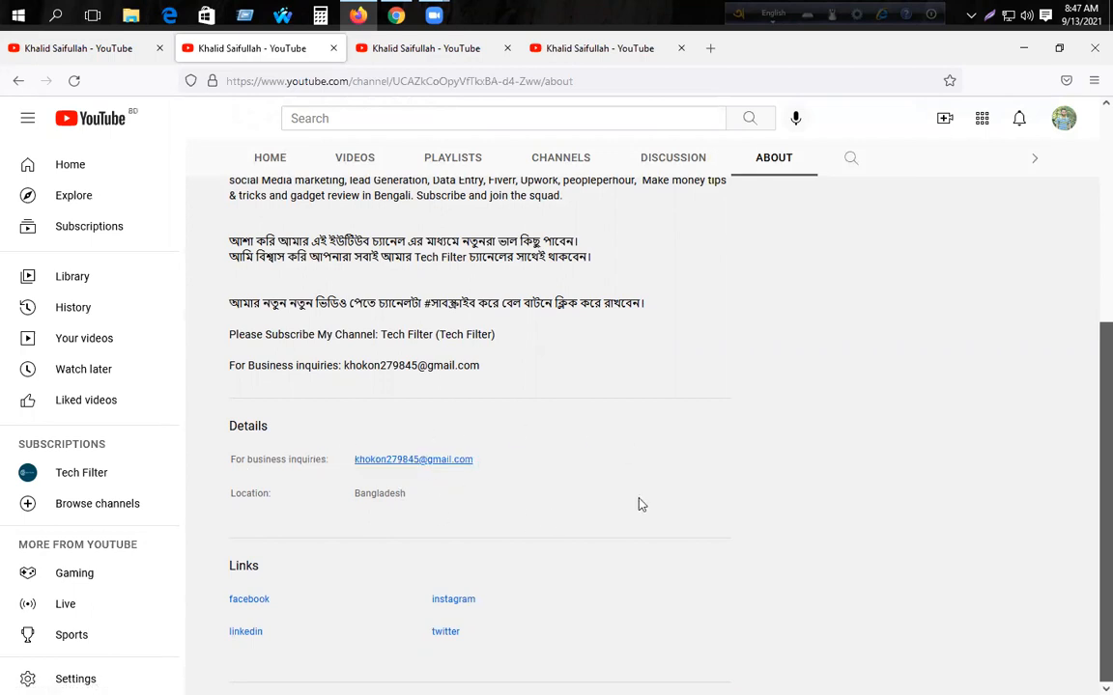
pyautogui.scroll(4, 641, 504)
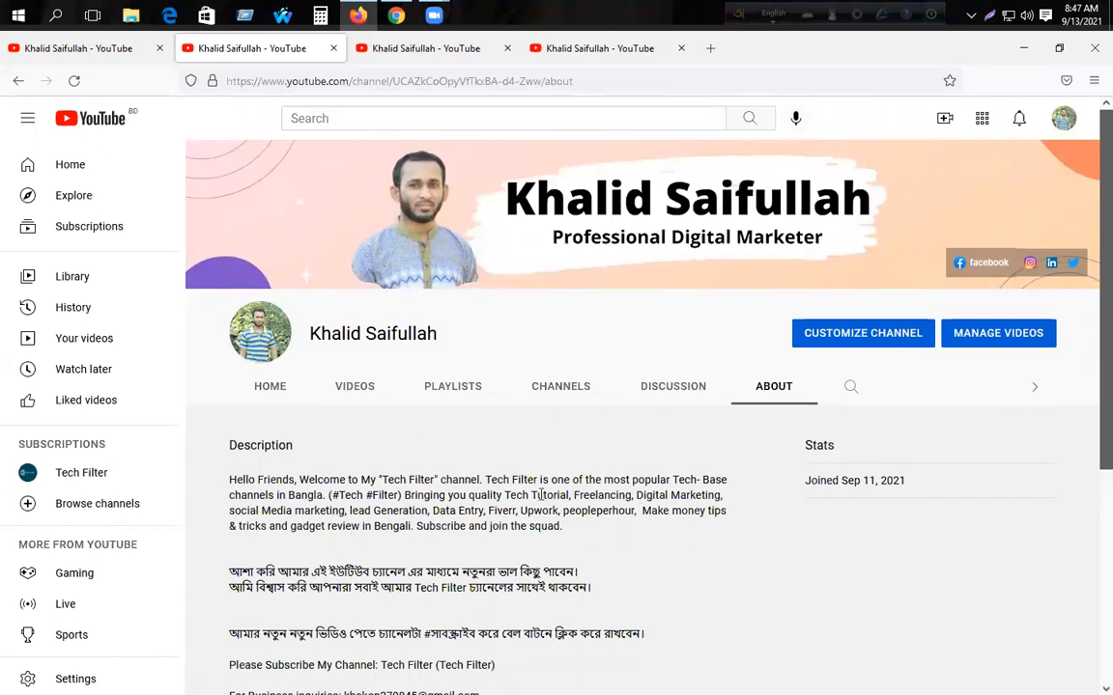
# - Open Settings > Channel > Advanced settings from the channel customization page
pyautogui.click(865, 332)
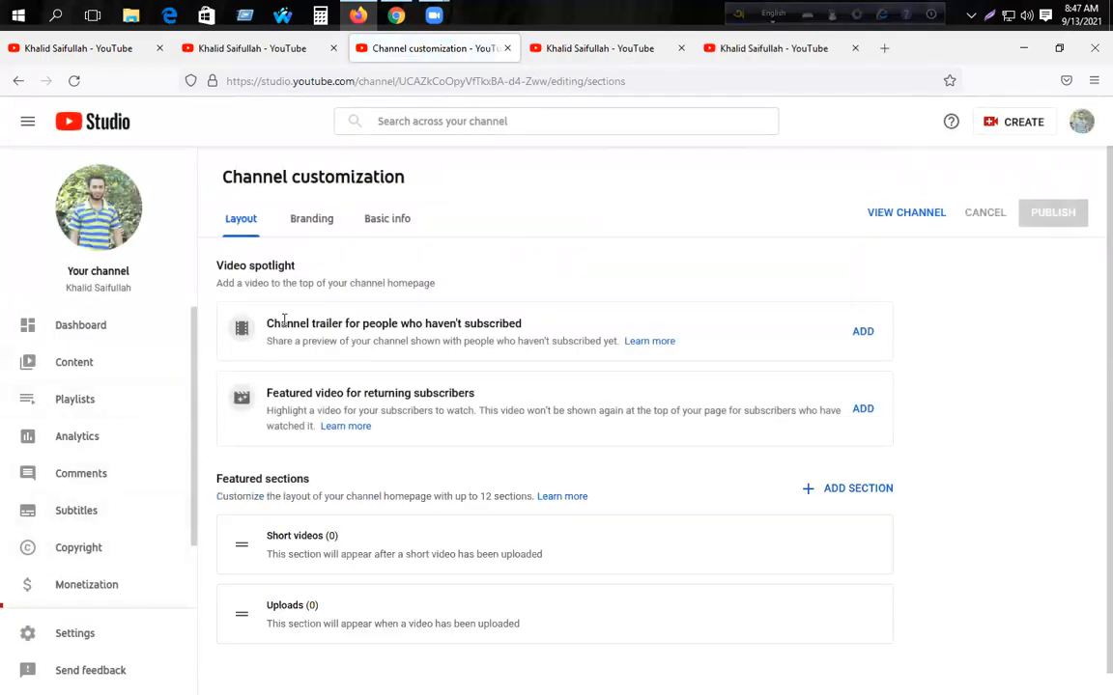
pyautogui.scroll(-1, 74, 618)
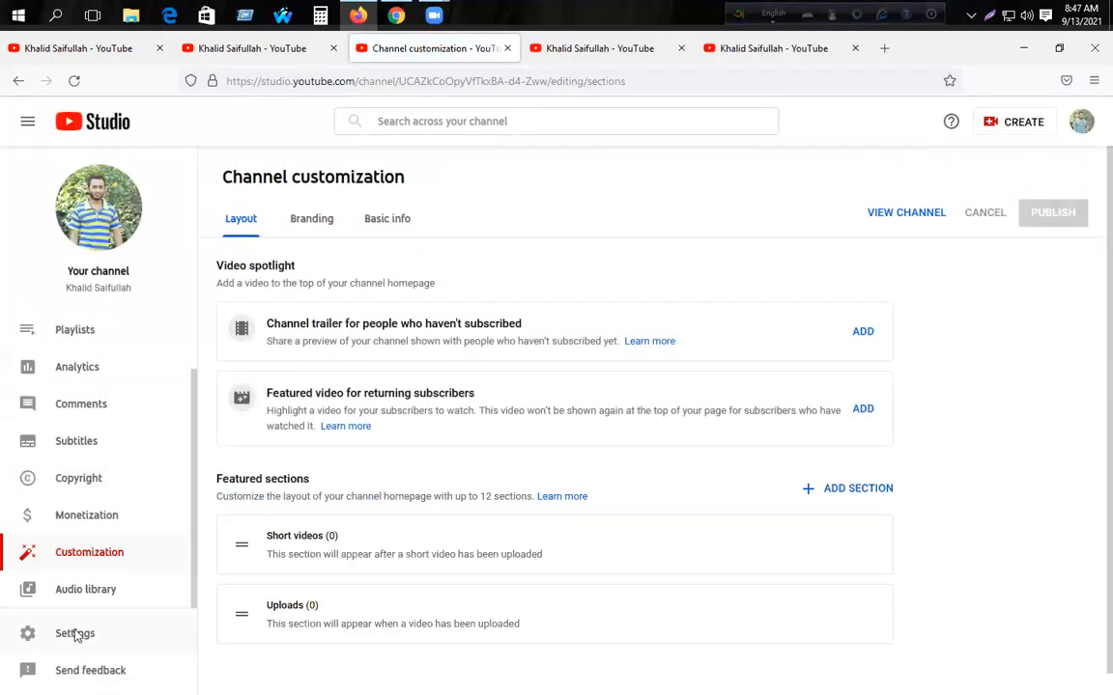
pyautogui.click(75, 633)
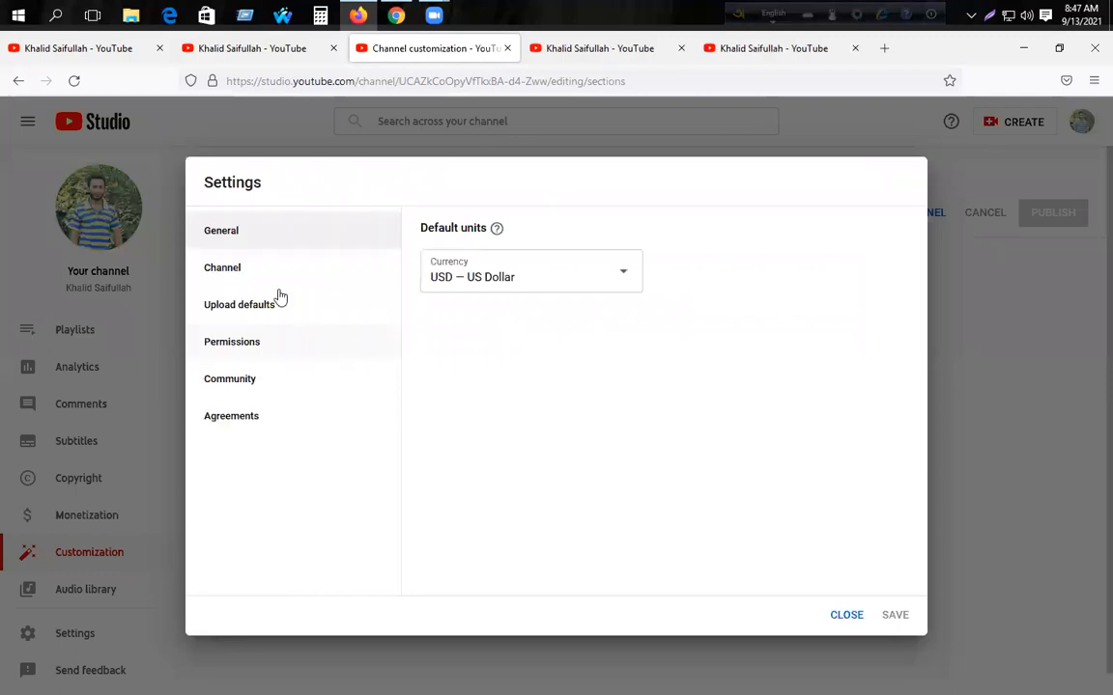
pyautogui.click(222, 267)
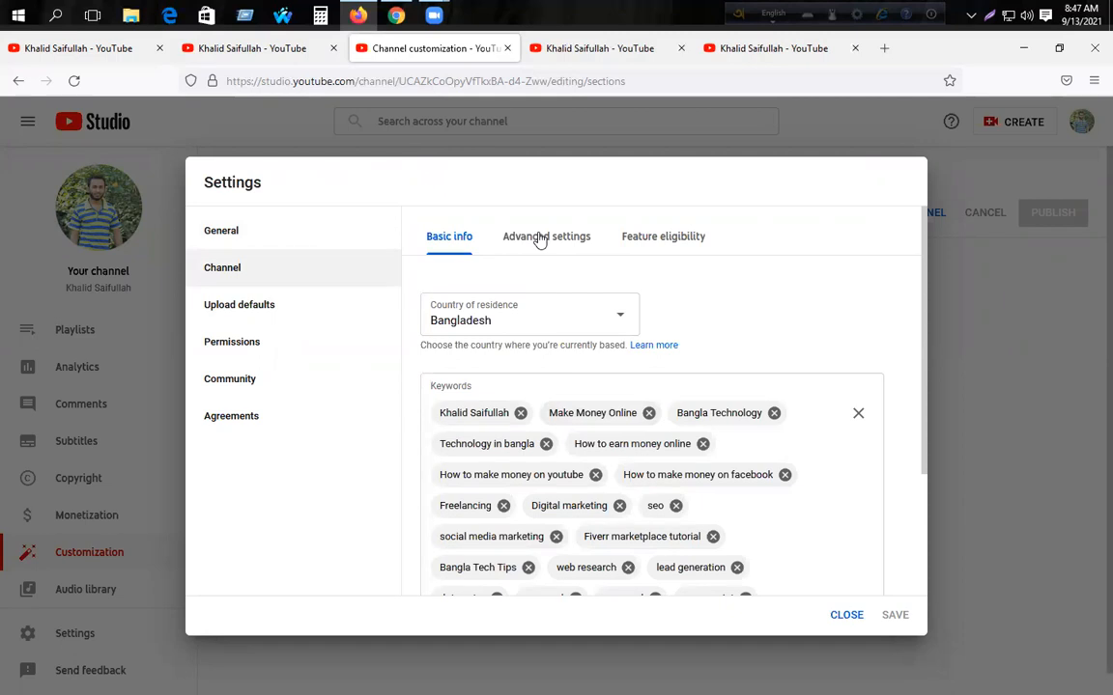
pyautogui.click(540, 239)
pyautogui.scroll(-1, 756, 324)
pyautogui.scroll(1, 597, 281)
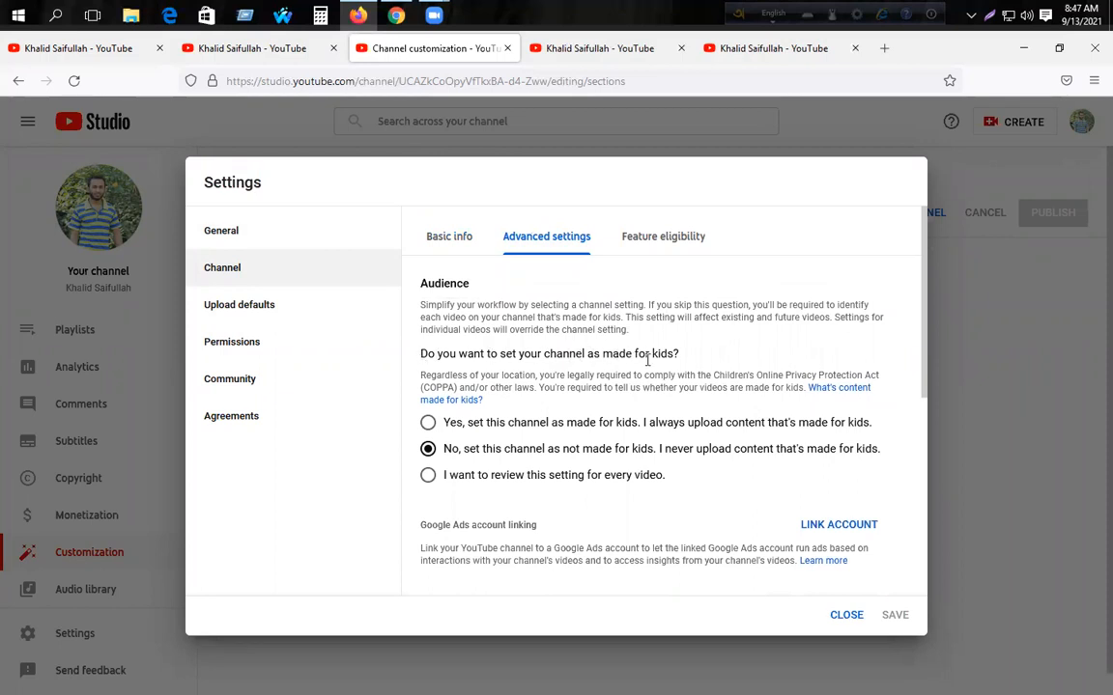
# - Highlight the Audience explanation and the made-for-kids question text
pyautogui.moveTo(679, 356); pyautogui.dragTo(420, 281)
pyautogui.click(521, 355)
pyautogui.moveTo(422, 355); pyautogui.dragTo(419, 281)
pyautogui.click(573, 354)
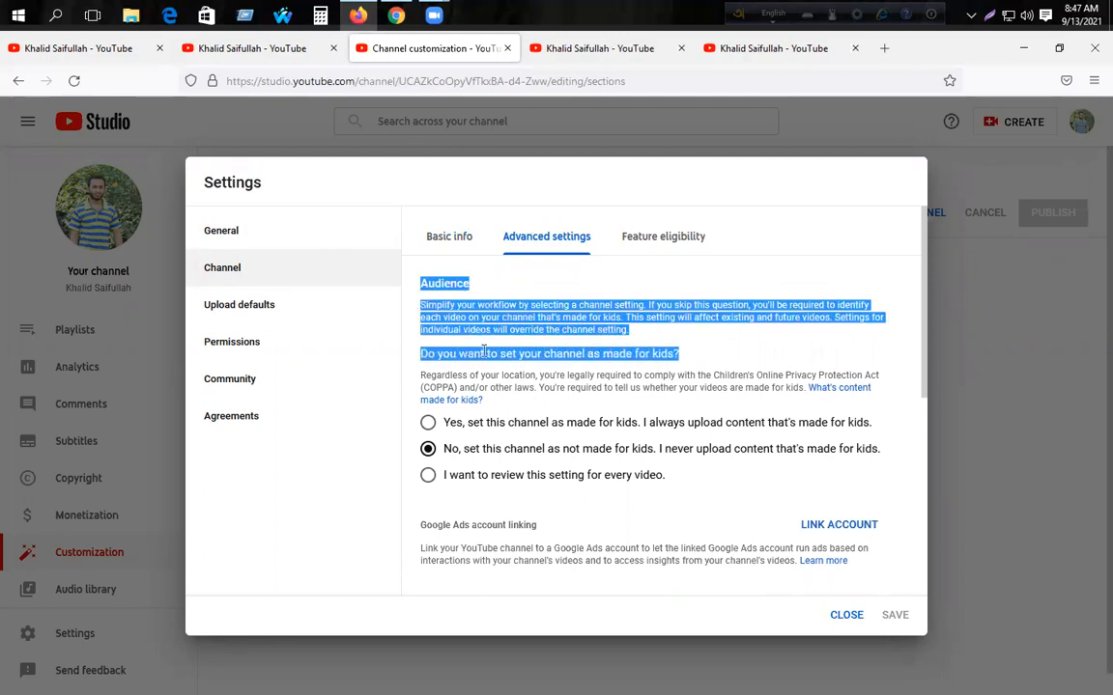
pyautogui.click(444, 318)
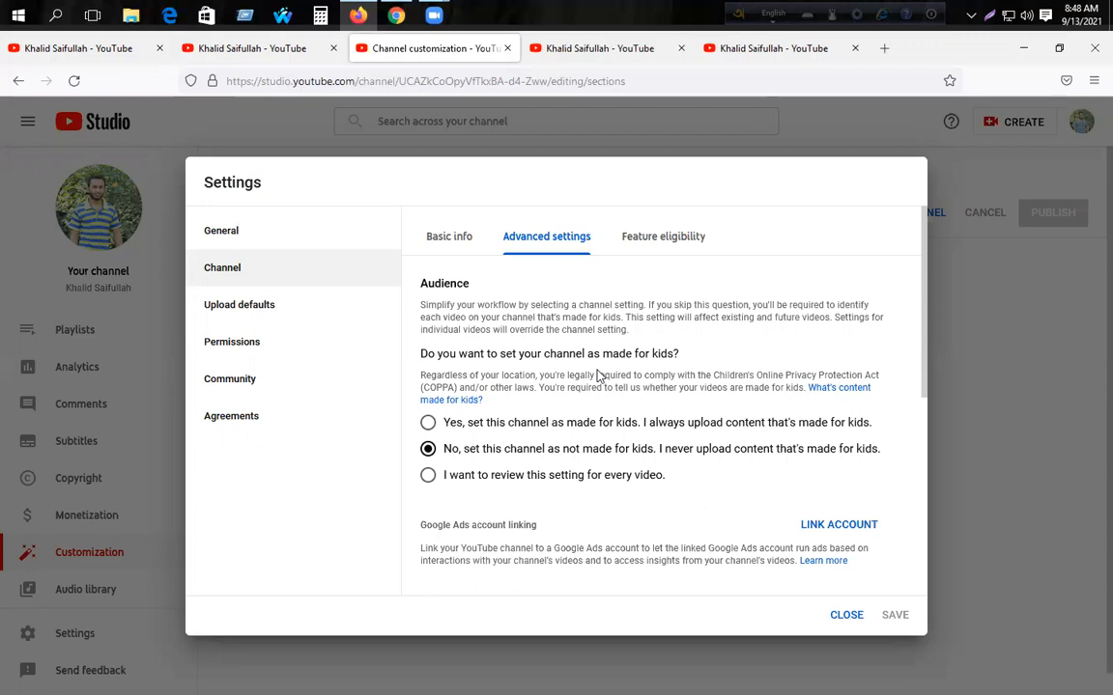
pyautogui.click(427, 423)
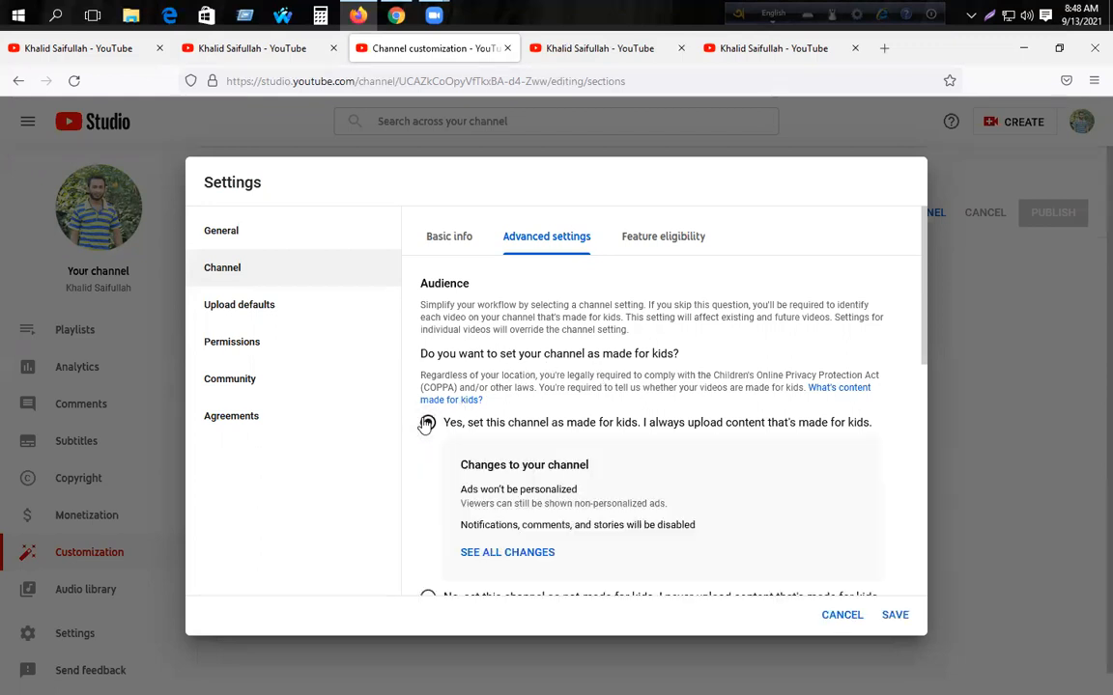
pyautogui.scroll(-1, 618, 318)
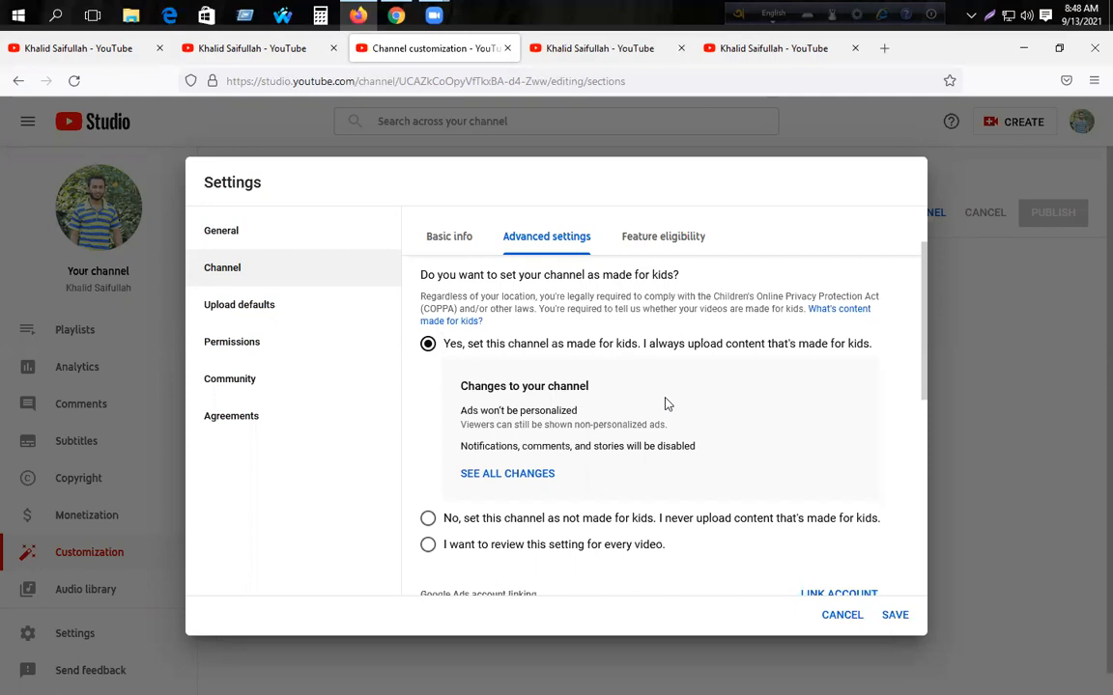
pyautogui.scroll(2, 580, 415)
pyautogui.scroll(-3, 434, 483)
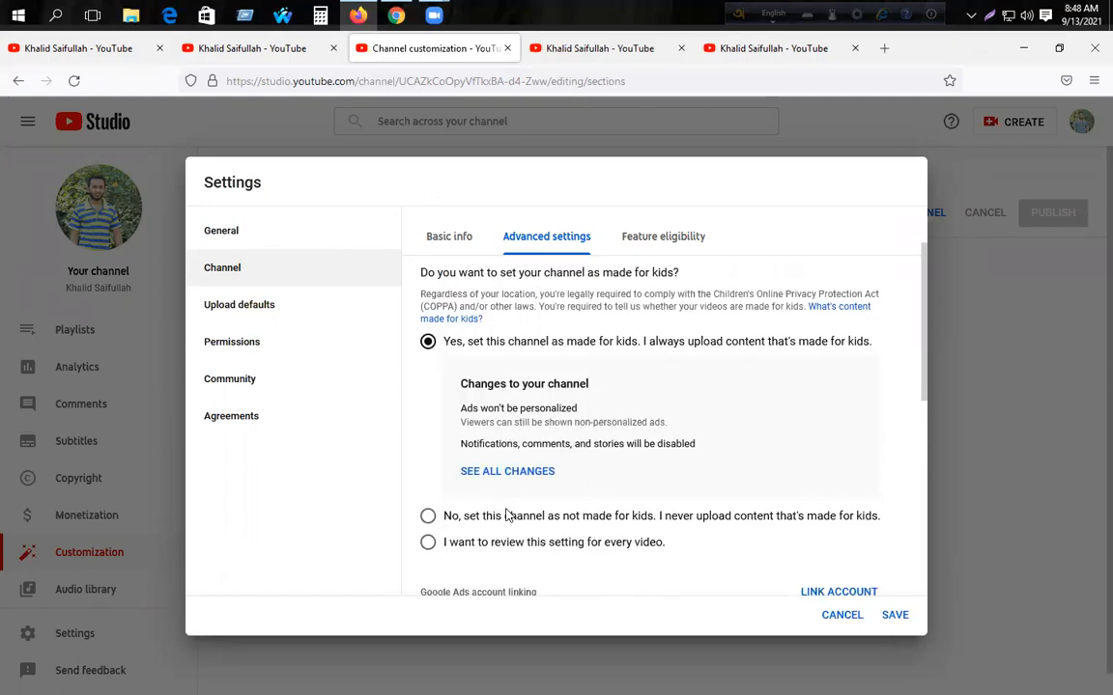
pyautogui.click(428, 441)
pyautogui.scroll(-2, 626, 391)
pyautogui.scroll(1, 628, 409)
pyautogui.scroll(2, 627, 408)
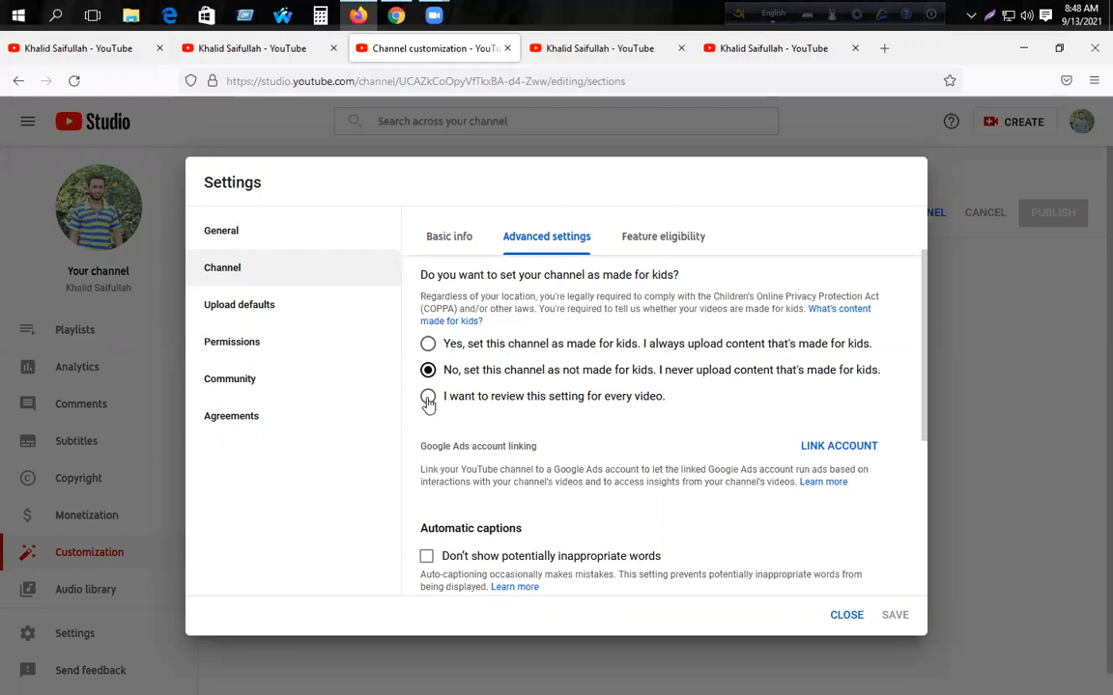
# - Scroll past Subscriber count, Advertisements and Other settings, then close Settings without saving
pyautogui.scroll(-3, 616, 390)
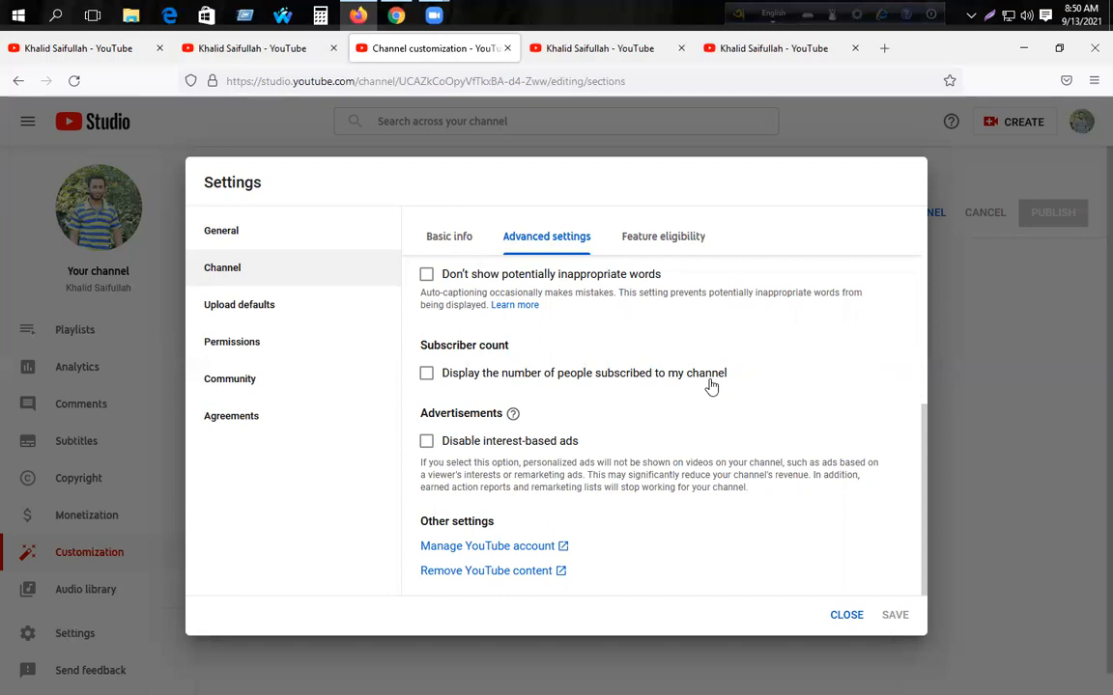
pyautogui.click(846, 615)
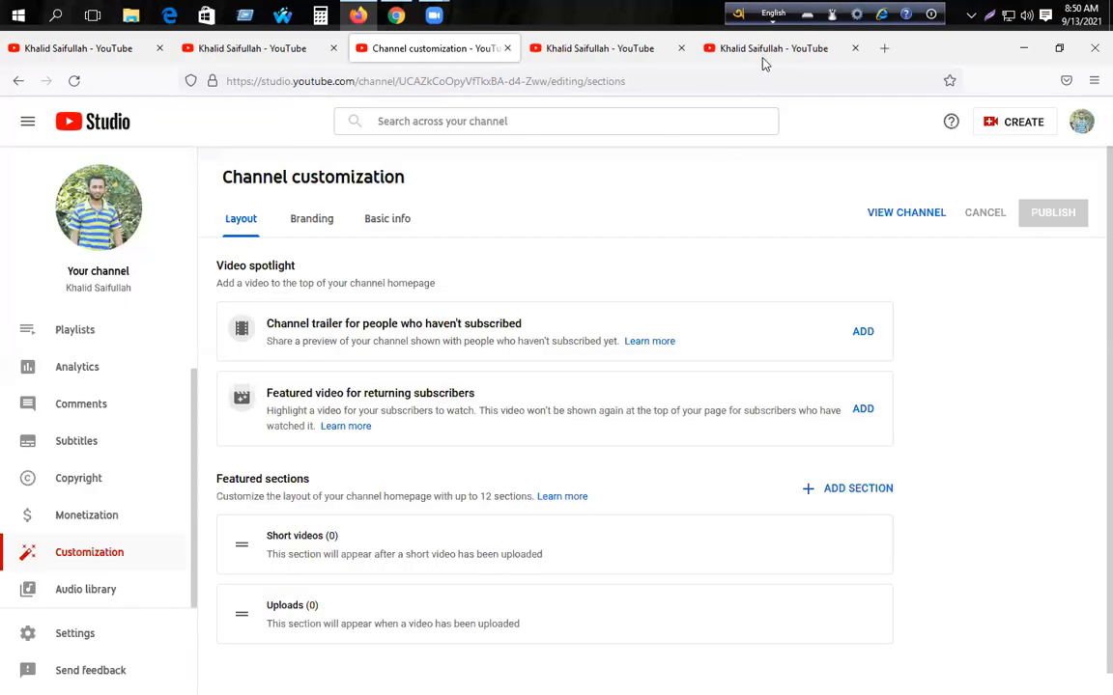